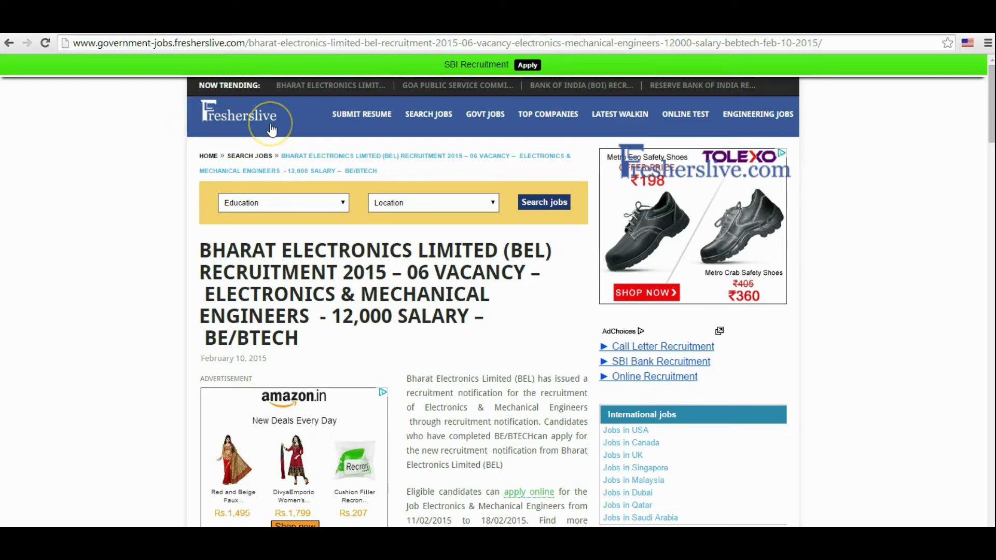
Highlight the BEL vacancy summary table (06 posts, Rs.12,000/-pm, Bangalore, 18/02/2015) and the page URL
scroll(336, 291, "down", 5)
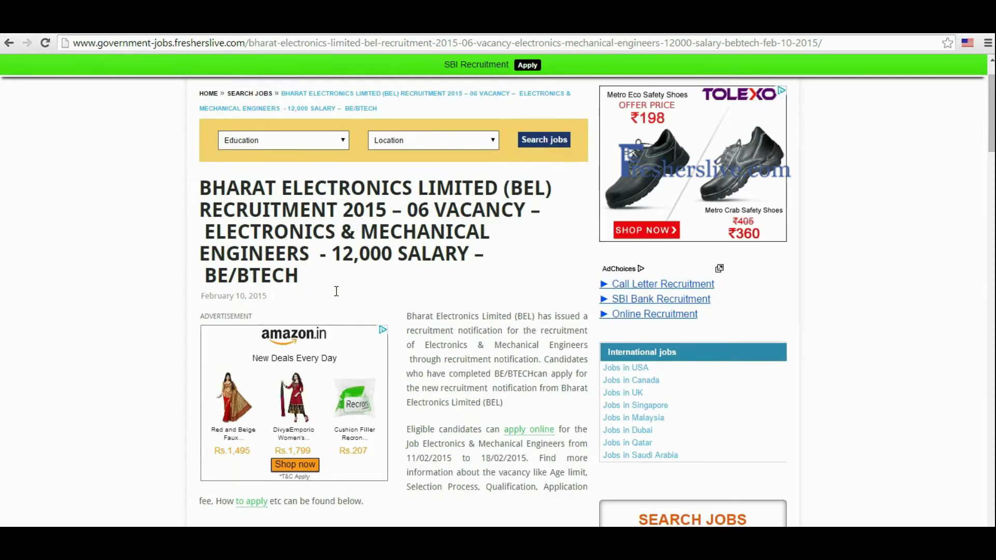
scroll(335, 296, "up", 4)
left_click_drag(248, 253, 302, 254)
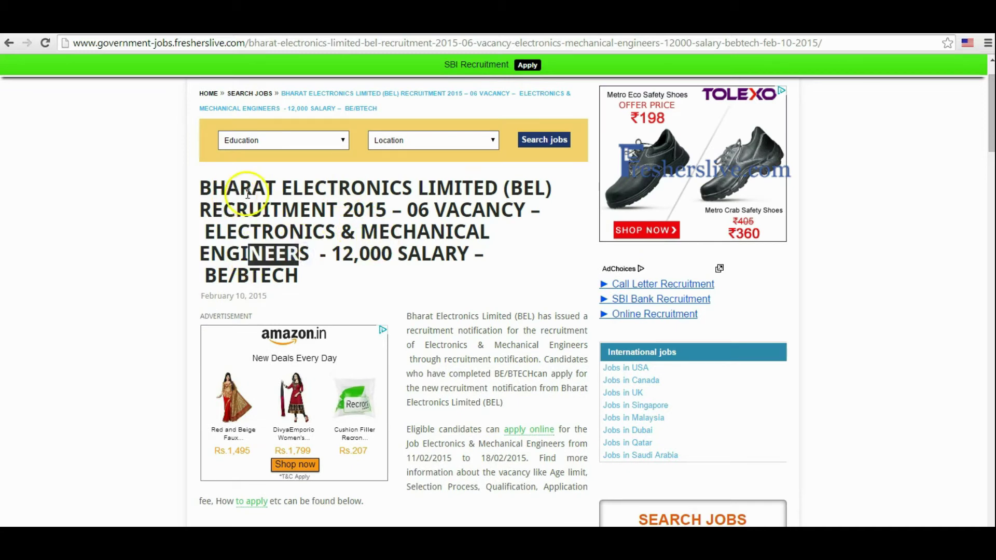
scroll(459, 285, "down", 5)
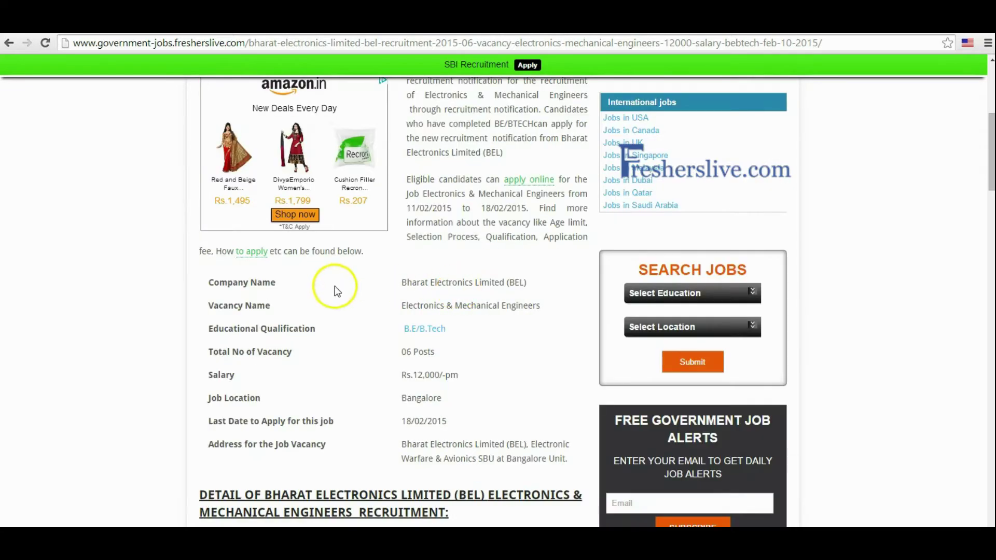
left_click_drag(207, 282, 520, 456)
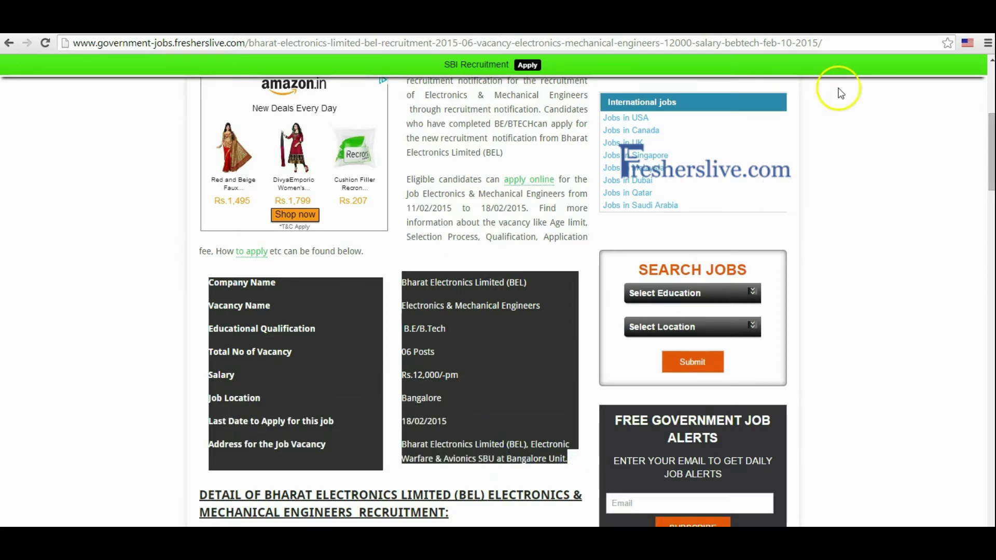
left_click_drag(833, 40, 70, 43)
scroll(338, 329, "down", 6)
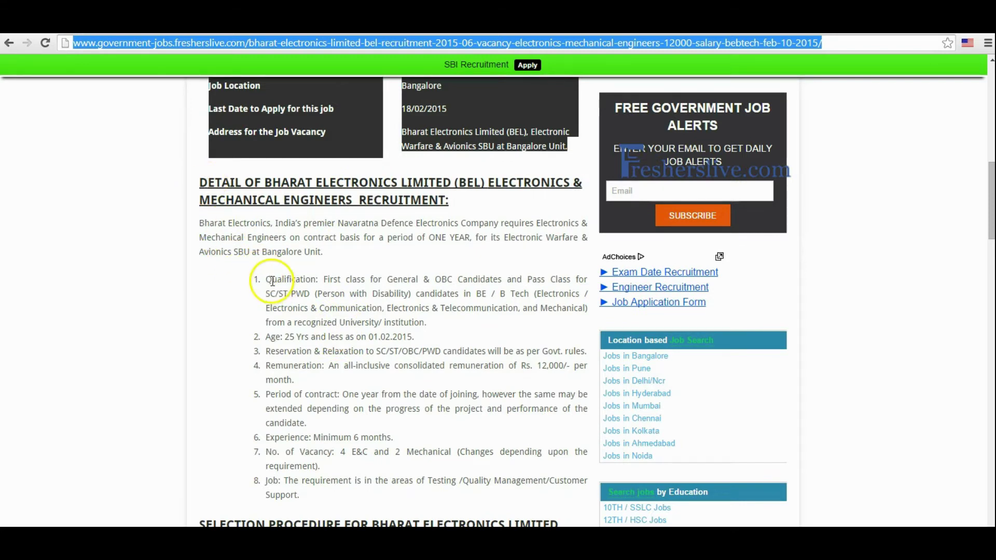
Highlight the qualification, reservation, remuneration and job areas lines of the BEL requirements
left_click_drag(265, 280, 370, 275)
scroll(317, 307, "down", 1)
left_click(303, 290)
left_click_drag(303, 290, 438, 304)
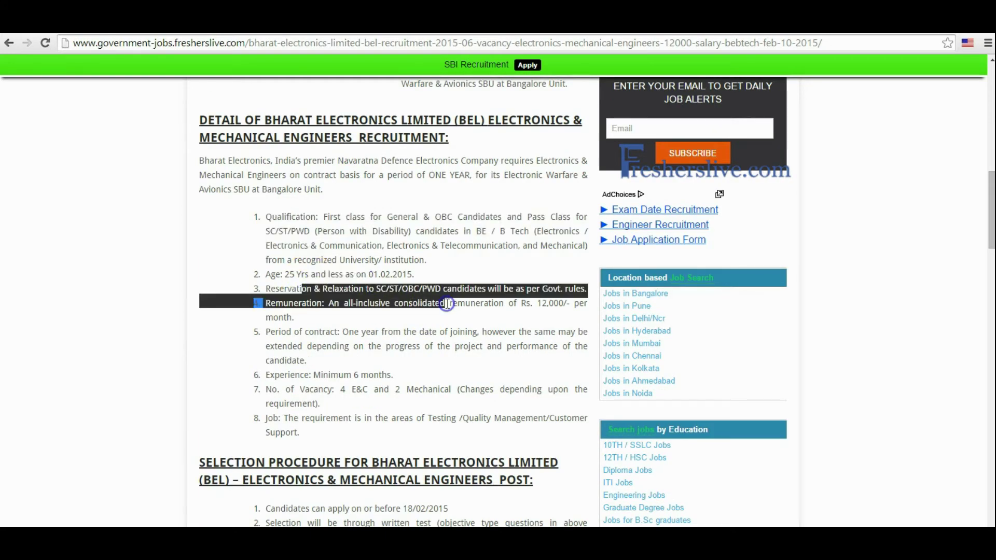
scroll(447, 303, "down", 1)
left_click_drag(338, 312, 387, 313)
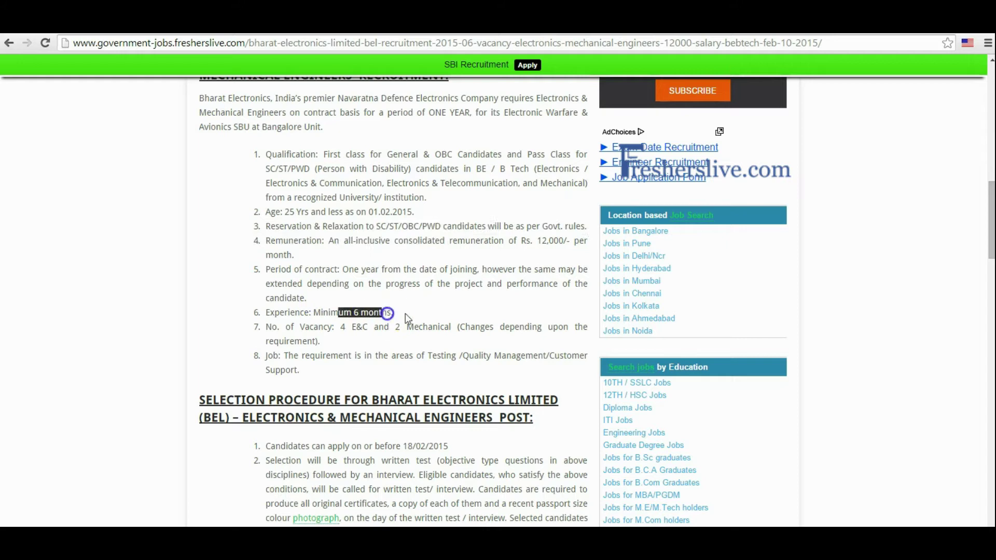
left_click_drag(303, 359, 406, 356)
Highlight the last date to apply and open the detailed BEL notification via 'Click here for More Details'
scroll(407, 356, "down", 12)
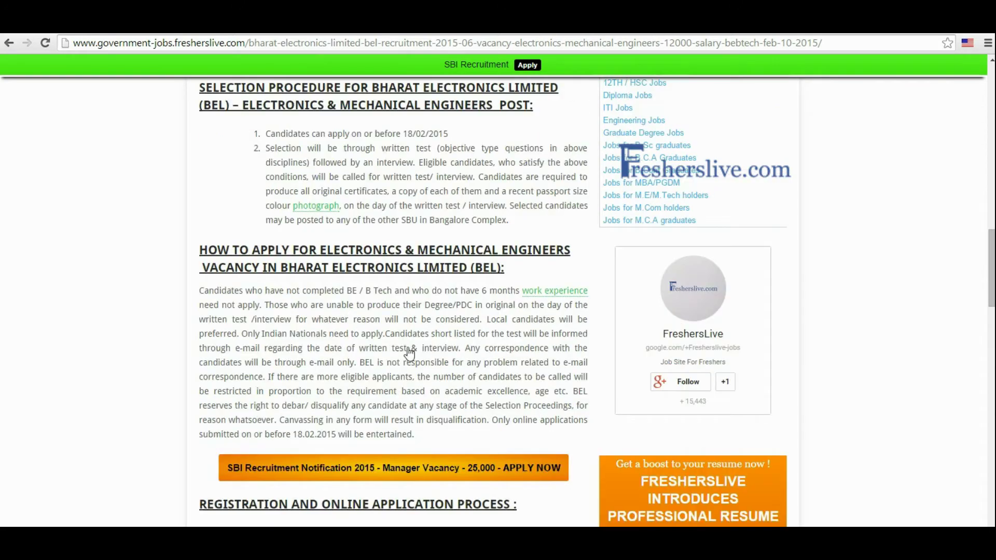
scroll(408, 348, "down", 5)
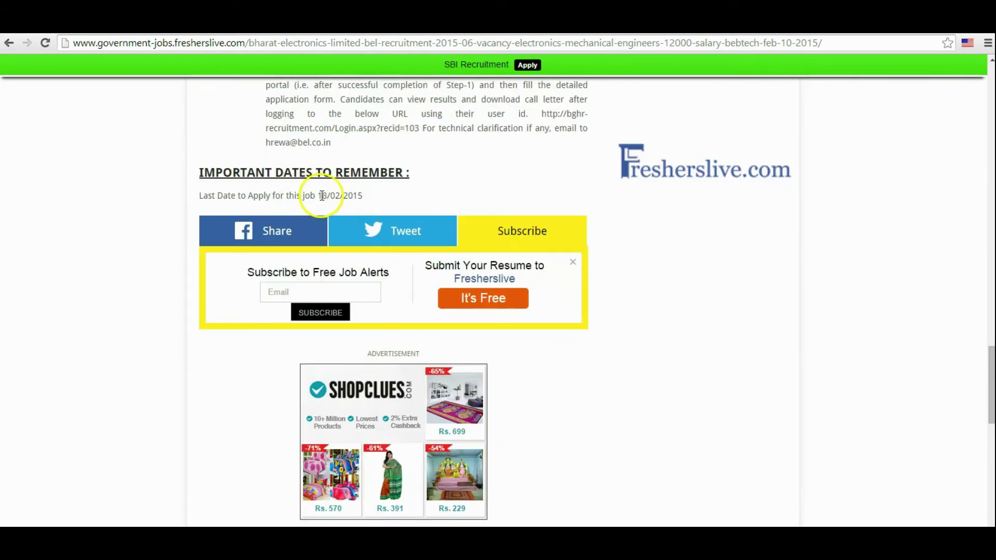
left_click_drag(356, 203, 365, 205)
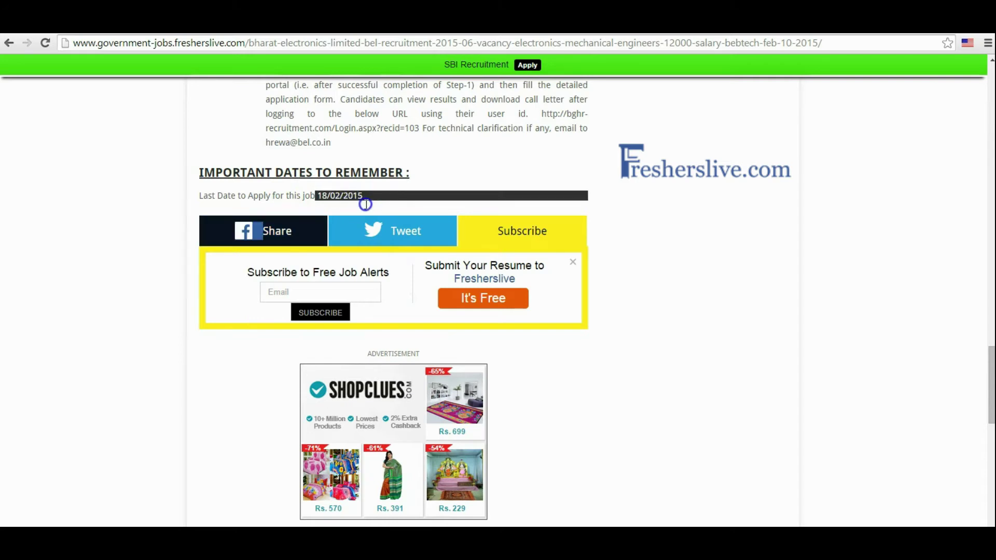
scroll(366, 203, "down", 5)
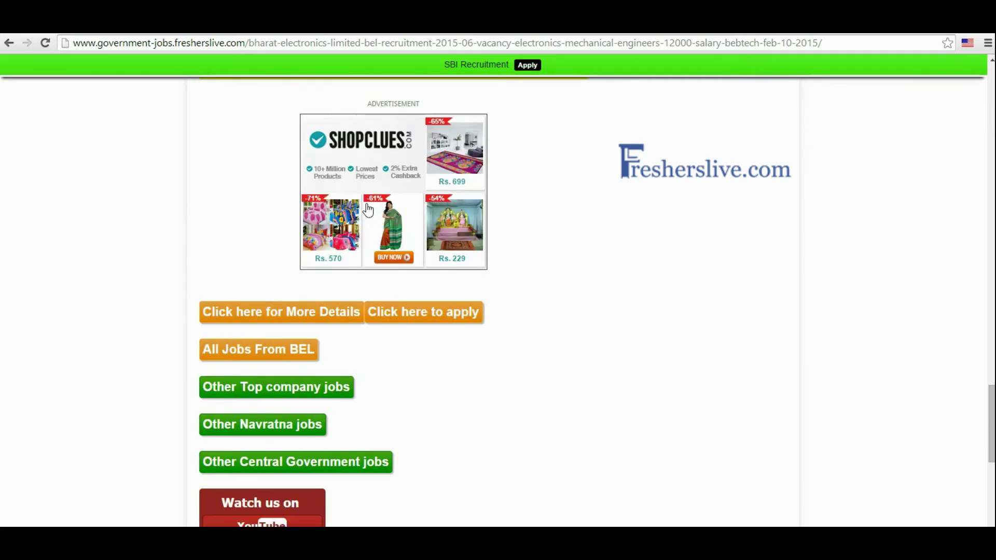
left_click(280, 320)
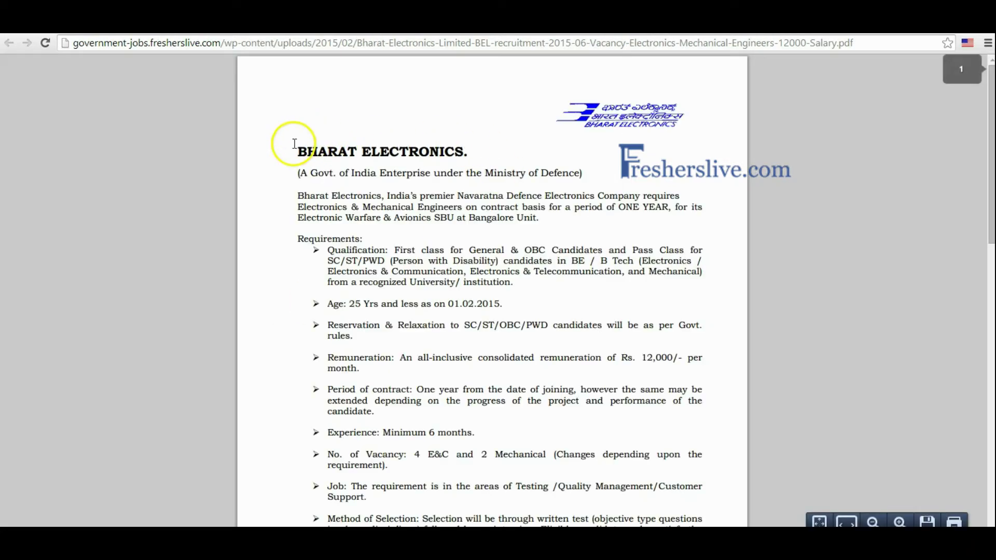
Highlight the BHARAT ELECTRONICS heading, qualification requirement and age limit lines in the notification PDF
left_click(296, 146)
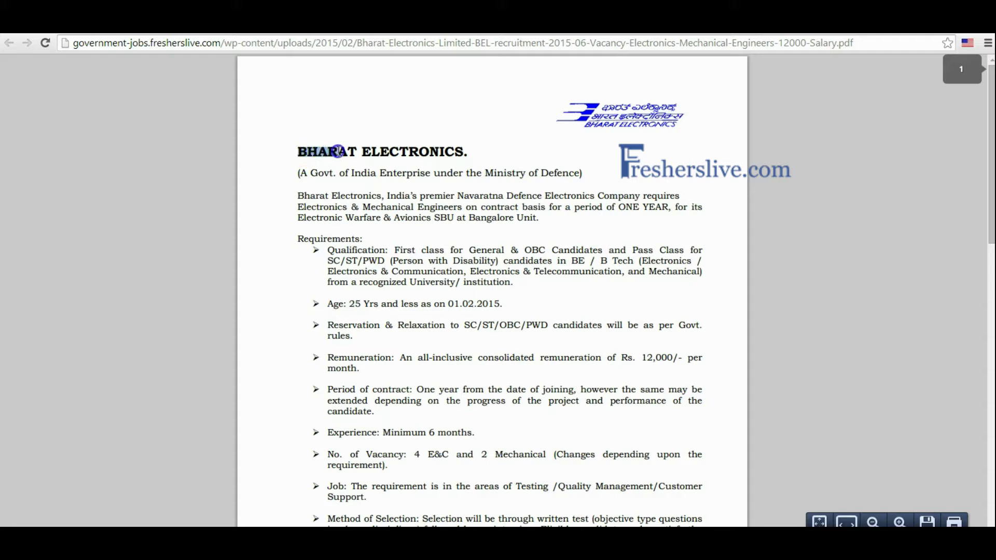
left_click_drag(418, 151, 481, 152)
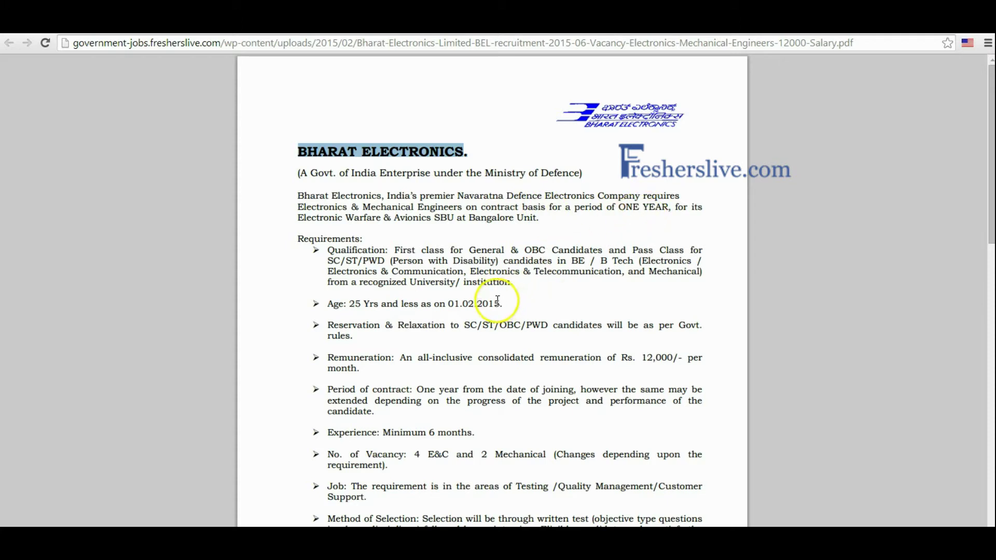
scroll(493, 298, "down", 1)
left_click_drag(341, 188, 446, 200)
left_click_drag(403, 241, 487, 241)
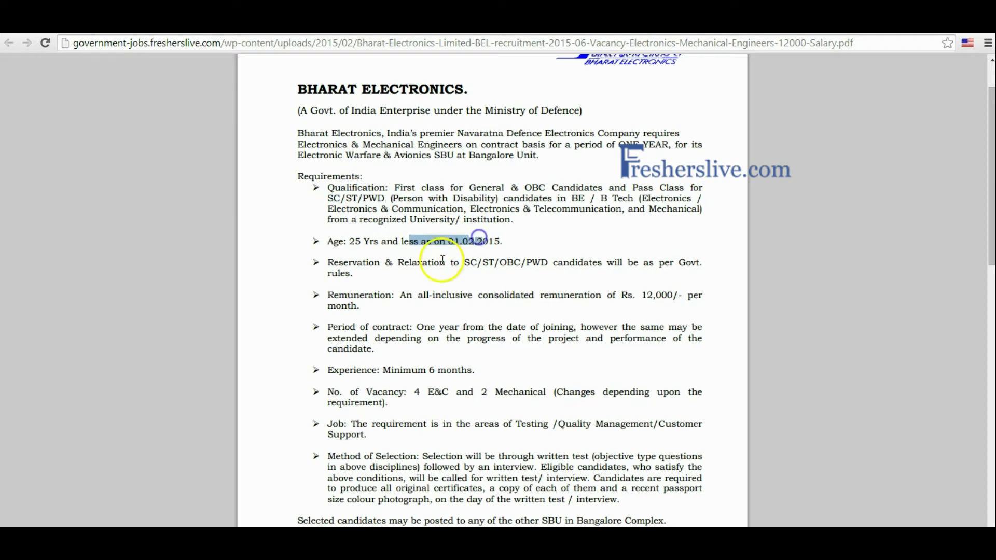
left_click(394, 259)
left_click_drag(394, 259, 527, 262)
Highlight the remuneration, contract period, number of vacancies and method of selection text
scroll(527, 262, "down", 1)
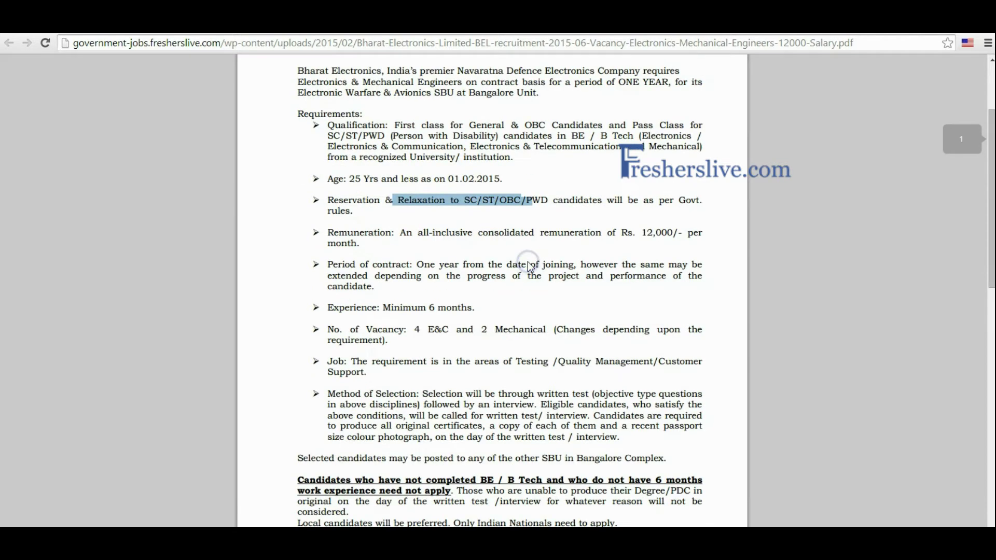
left_click(428, 240)
left_click_drag(428, 240, 500, 275)
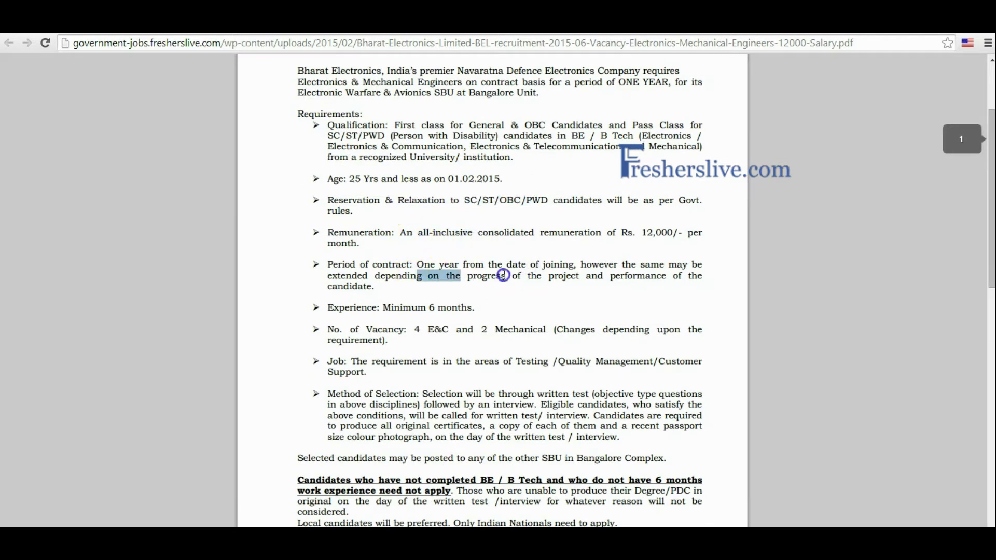
left_click_drag(426, 308, 413, 308)
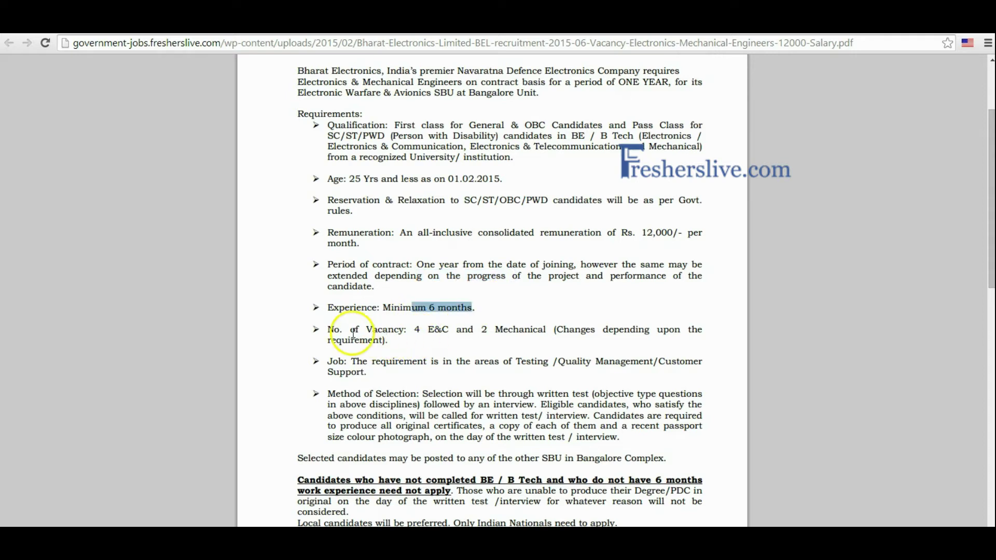
left_click_drag(350, 330, 497, 362)
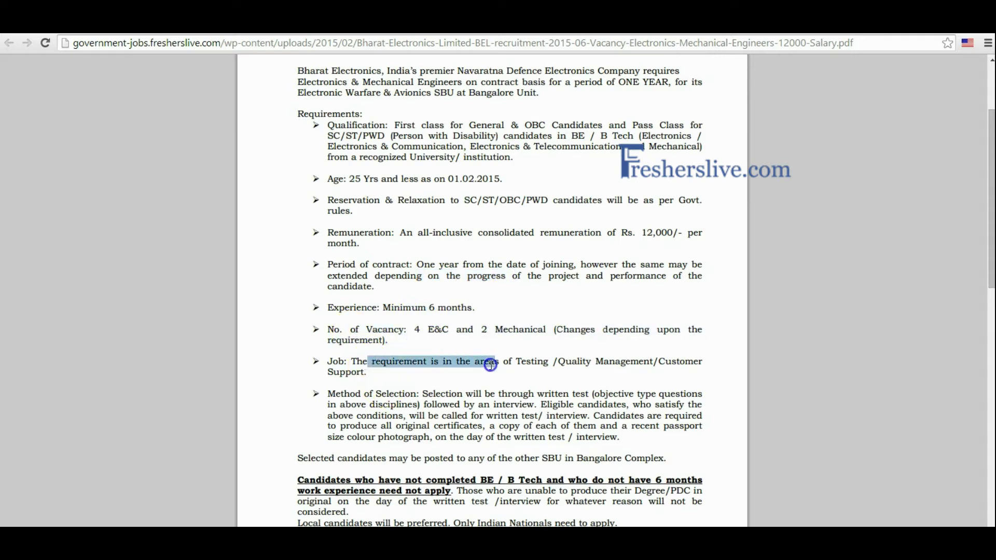
left_click_drag(418, 393, 700, 463)
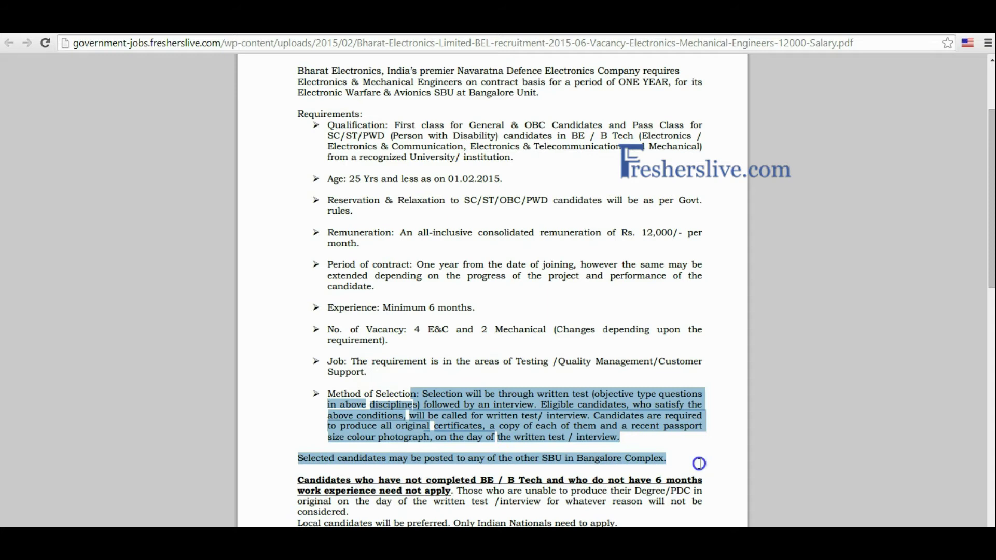
Highlight the General & OBC, SC/ST/PWD and Pass Class qualification requirements
scroll(492, 291, "up", 3)
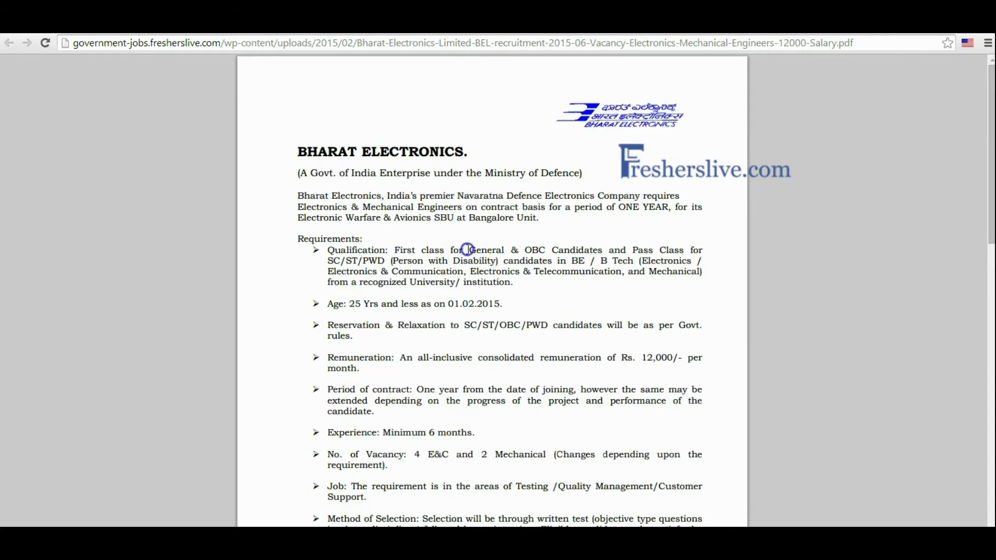
left_click_drag(467, 249, 590, 247)
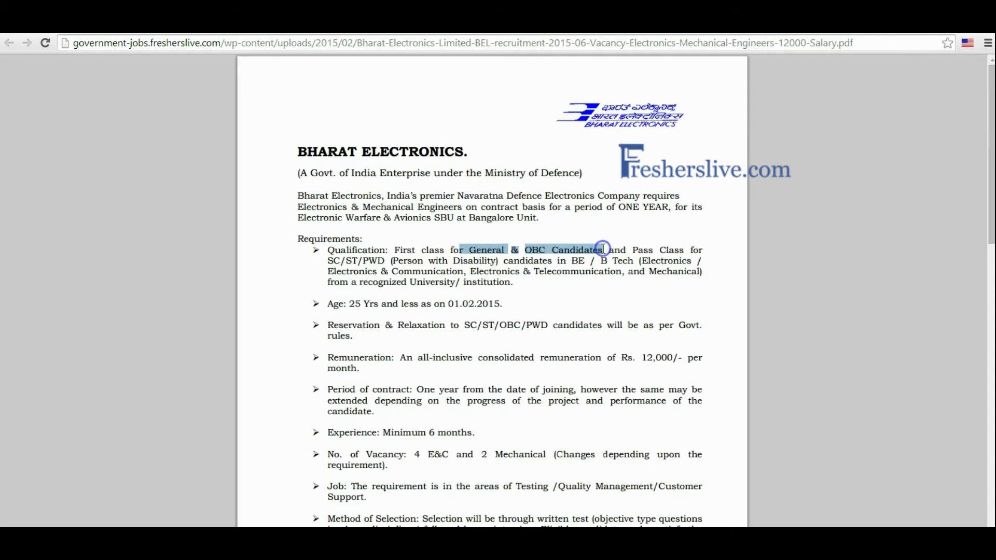
left_click(433, 250)
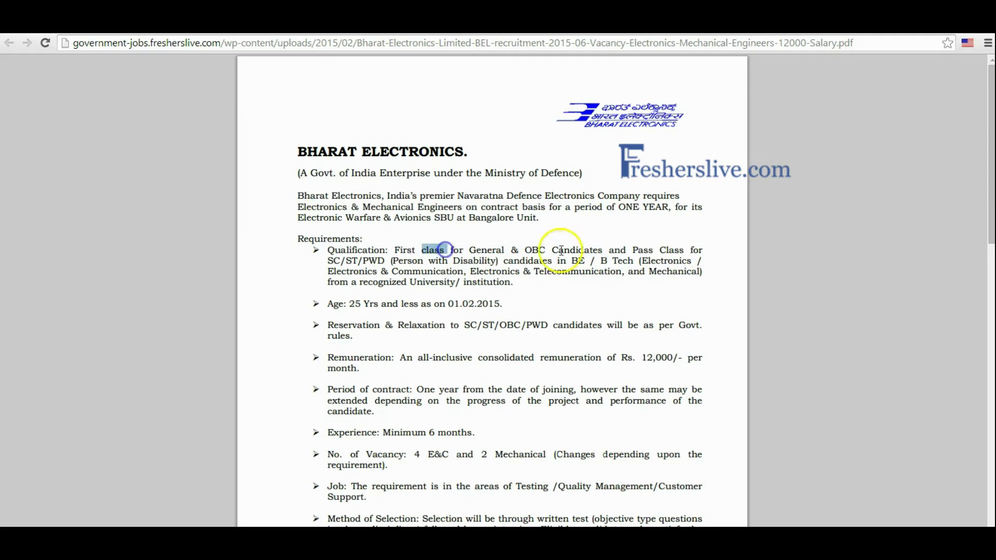
left_click_drag(359, 262, 388, 260)
left_click_drag(633, 250, 693, 251)
scroll(629, 307, "down", 1)
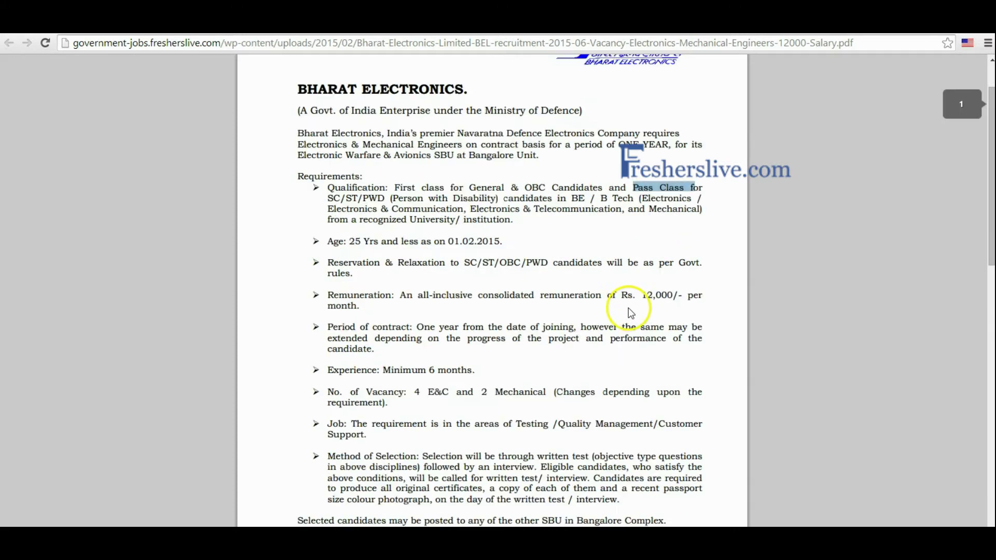
left_click(348, 239)
left_click_drag(370, 238, 421, 241)
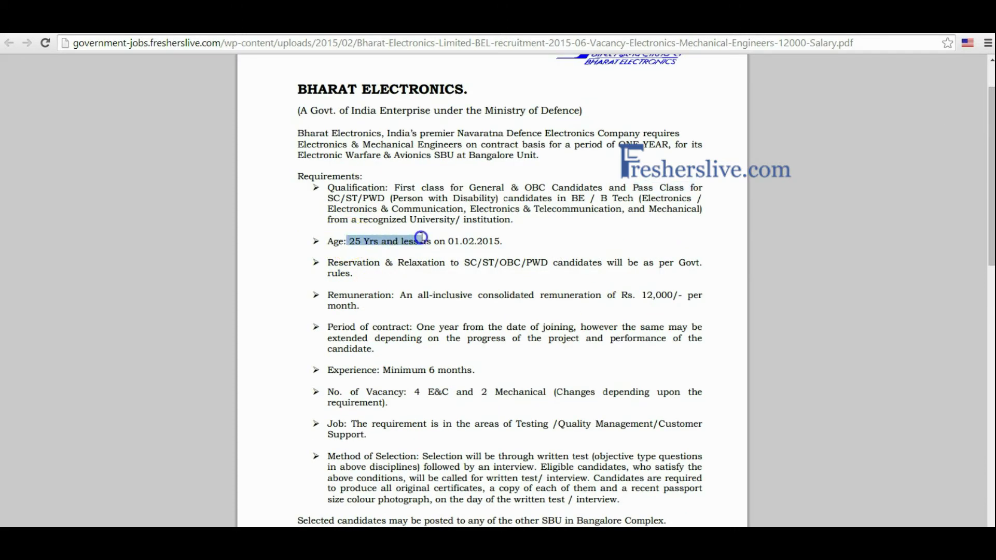
Highlight the SC/ST/OBC/PWD relaxation and certificates-to-produce text, reaching the Registration and Online Application Process section
scroll(421, 265, "down", 1)
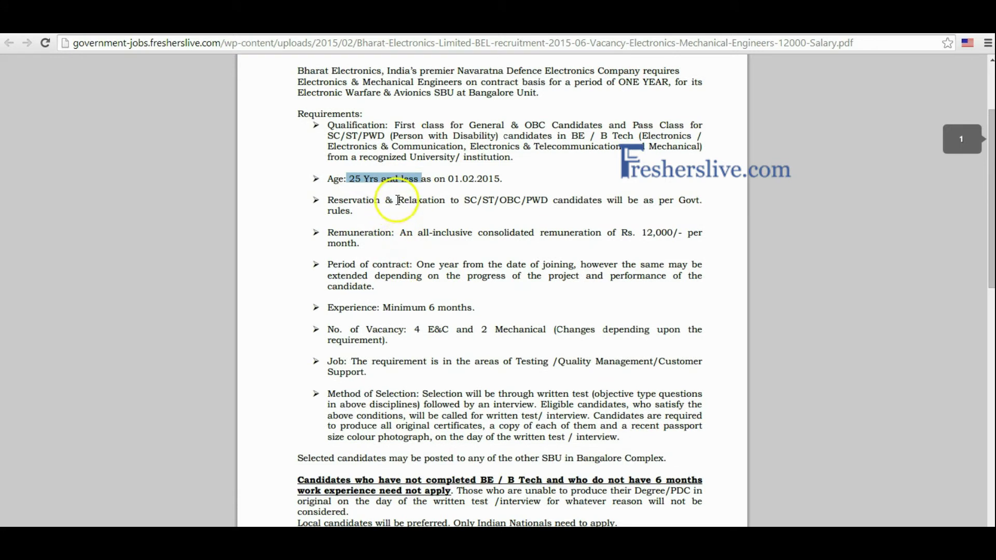
left_click_drag(397, 201, 656, 200)
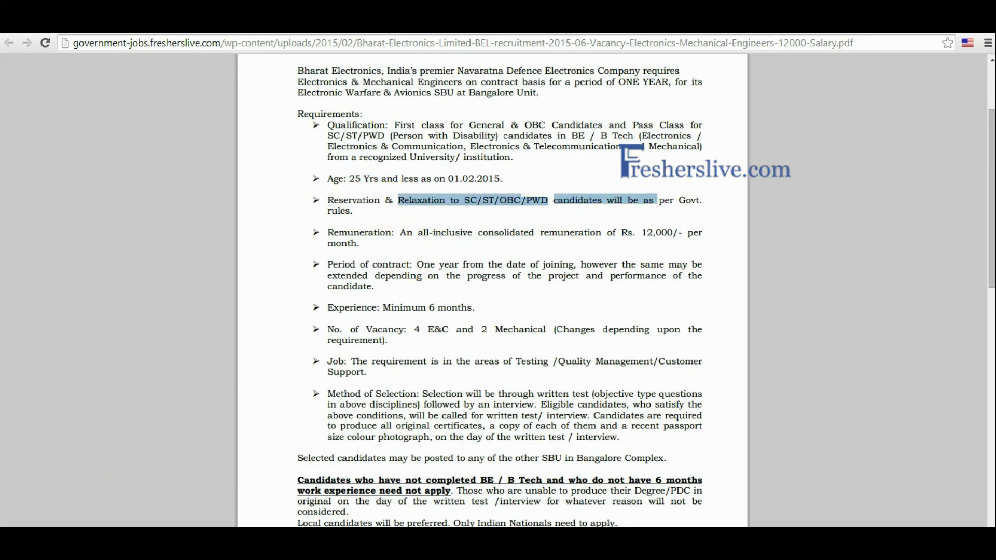
scroll(456, 333, "down", 1)
left_click_drag(463, 331, 579, 334)
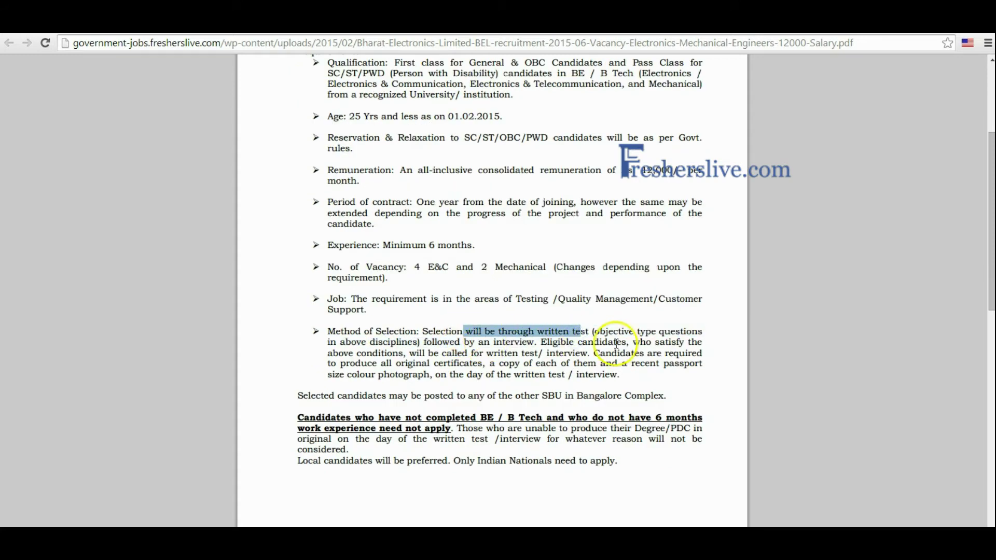
scroll(597, 163, "down", 3)
left_click(597, 163)
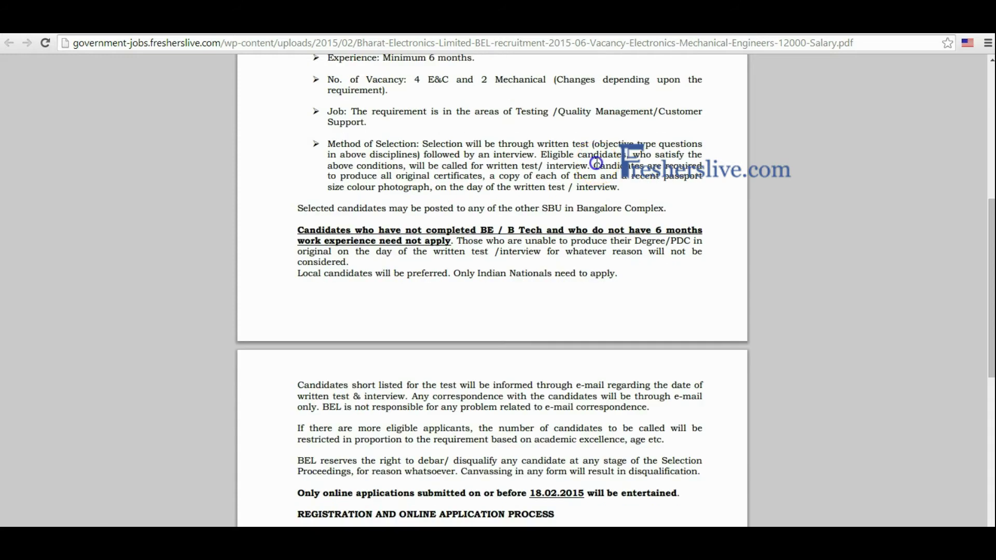
left_click_drag(622, 166, 648, 177)
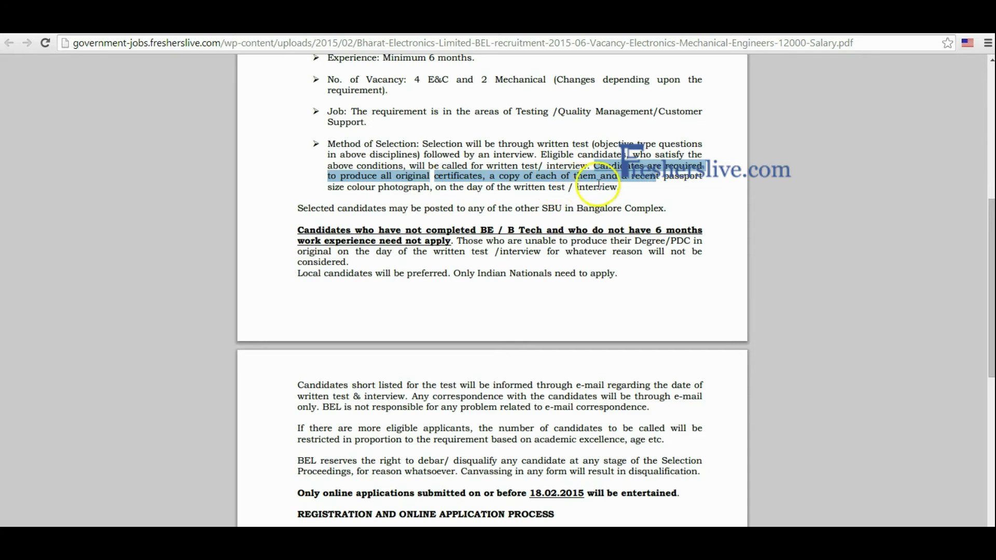
scroll(318, 222, "down", 5)
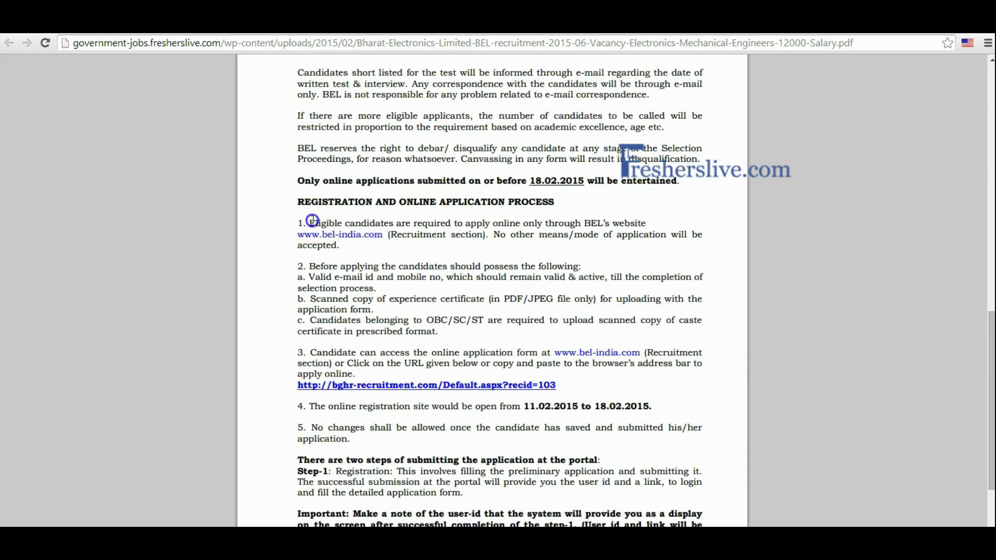
left_click_drag(310, 223, 390, 225)
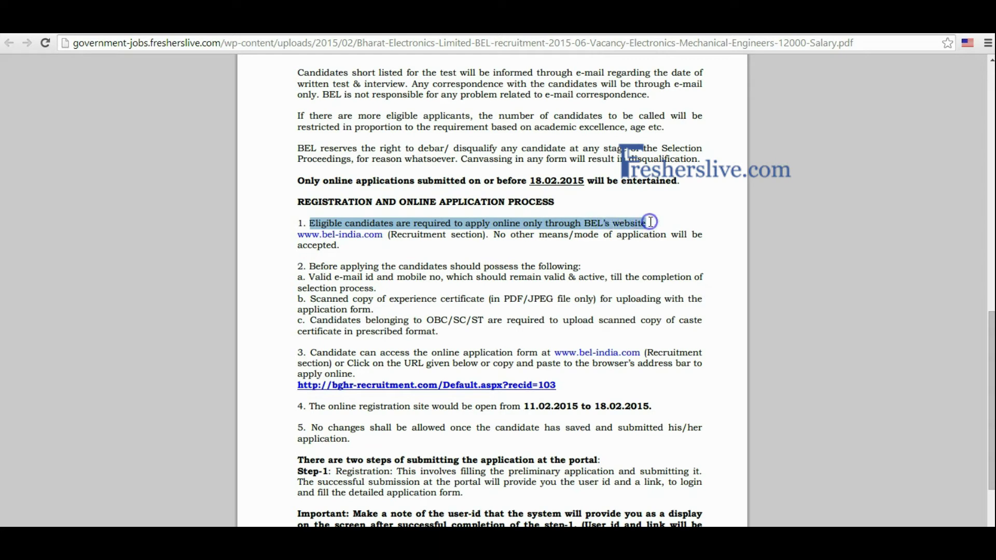
scroll(308, 199, "down", 1)
left_click_drag(556, 322, 366, 314)
left_click(308, 198)
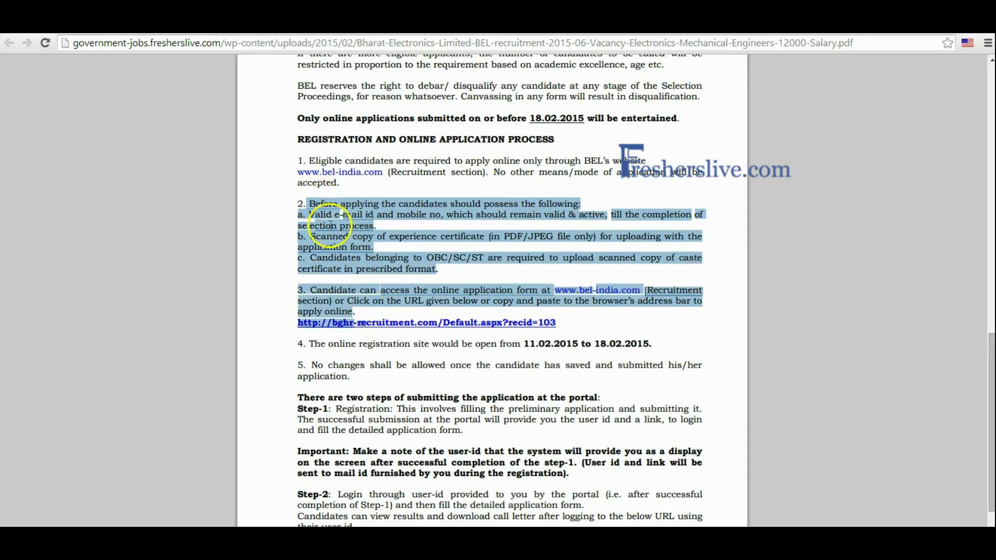
left_click(402, 215)
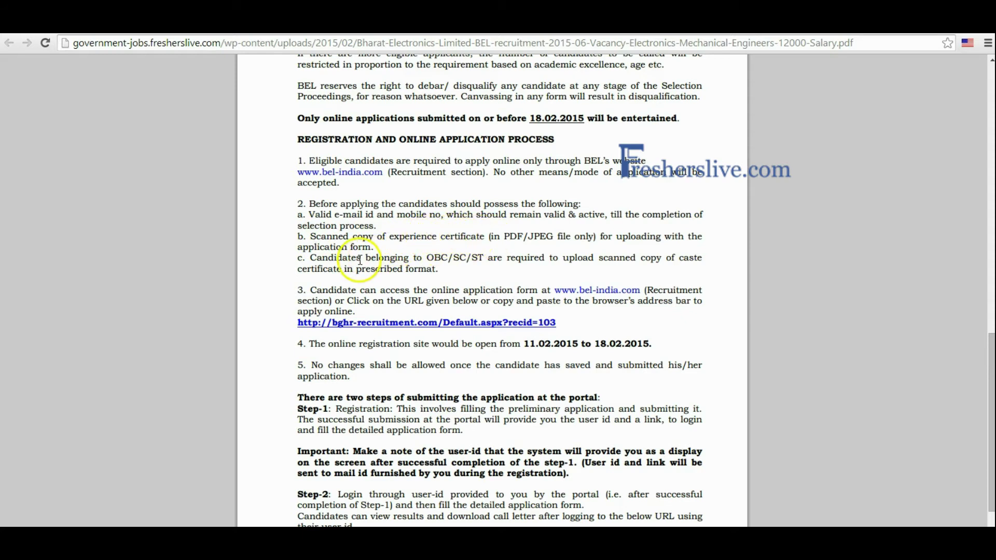
left_click_drag(362, 260, 418, 266)
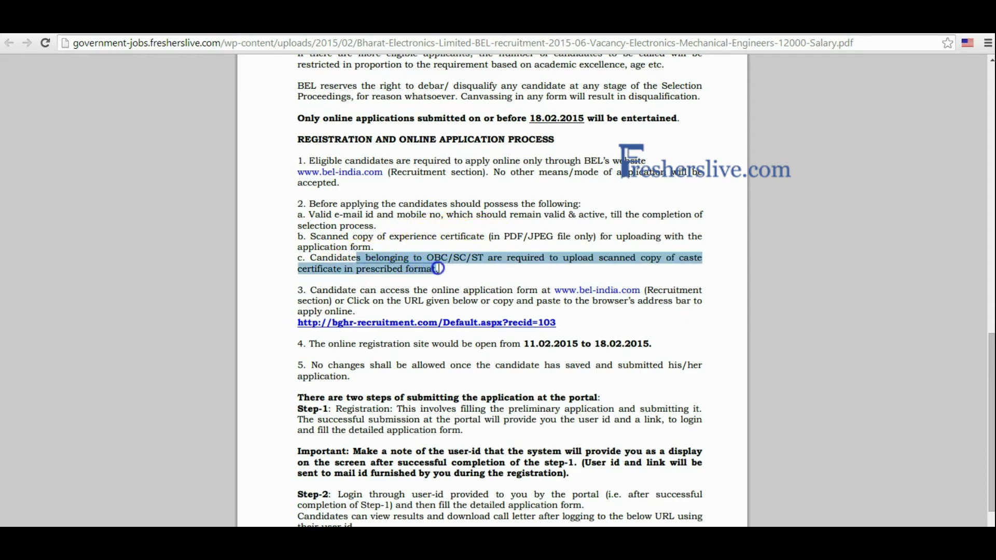
Highlight when online registration opens, from 11.02.2015 to 18.02.2015
scroll(332, 260, "down", 3)
left_click_drag(329, 258, 375, 256)
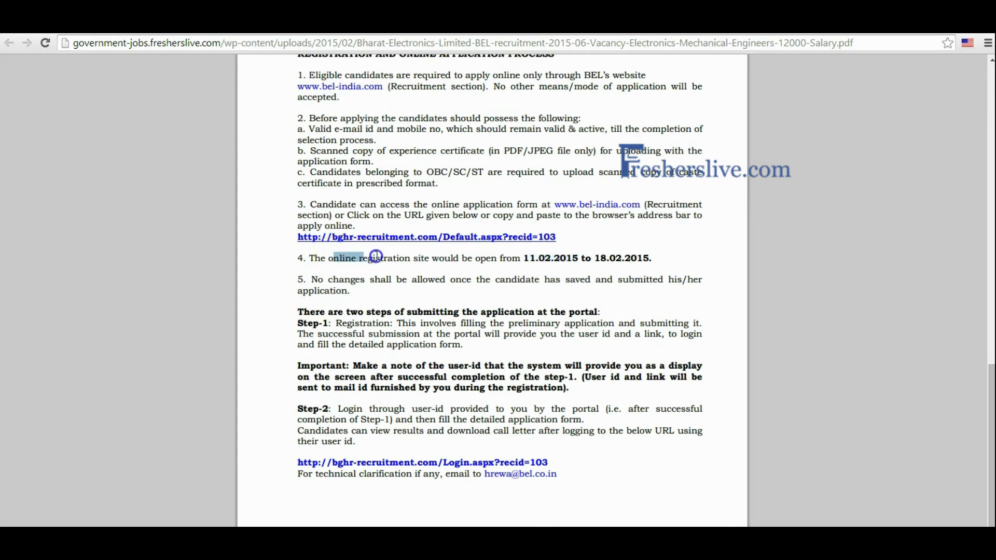
left_click_drag(479, 261, 588, 259)
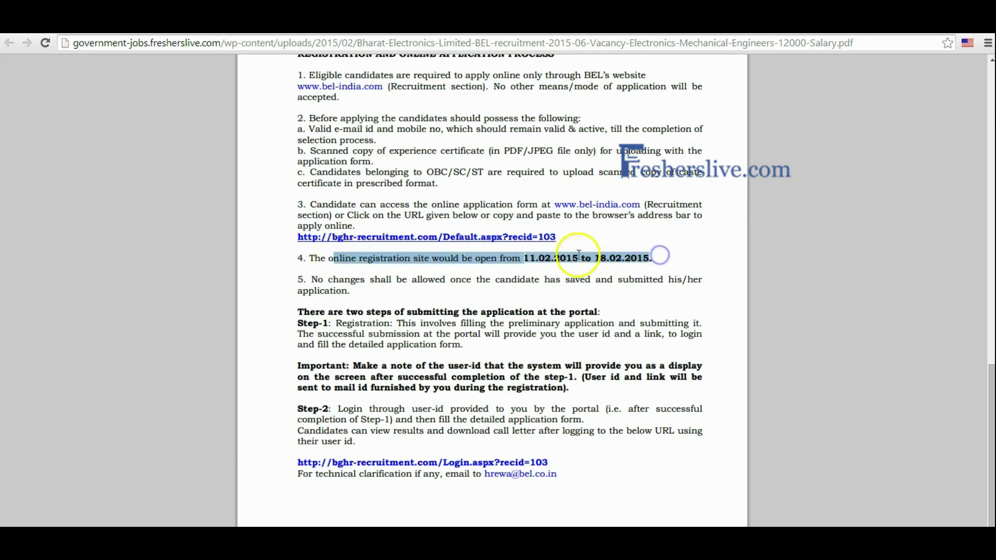
left_click(527, 259)
left_click_drag(521, 257, 649, 257)
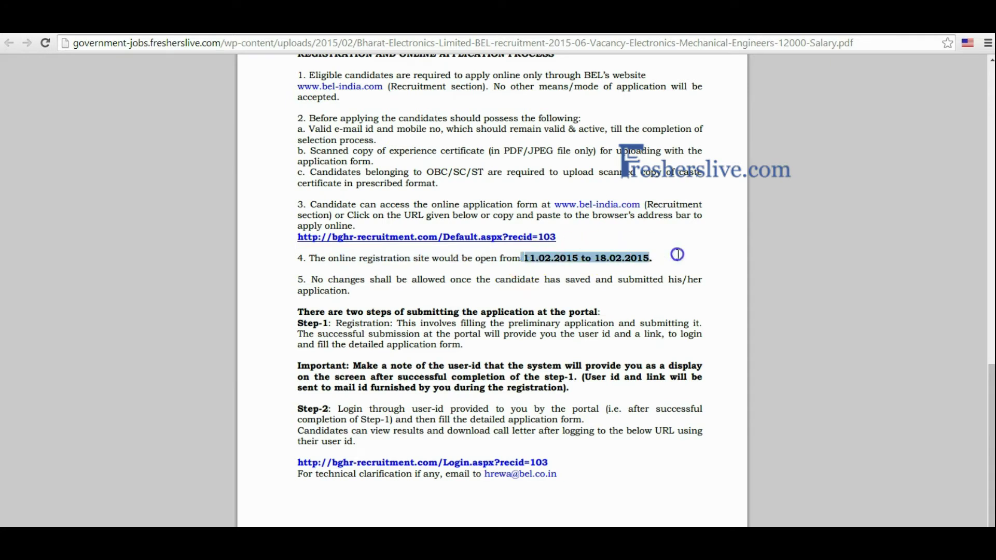
Highlight the application submission steps and full registration instructions, then go back to the Fresherslive article
left_click(310, 324)
left_click_drag(321, 327, 616, 486)
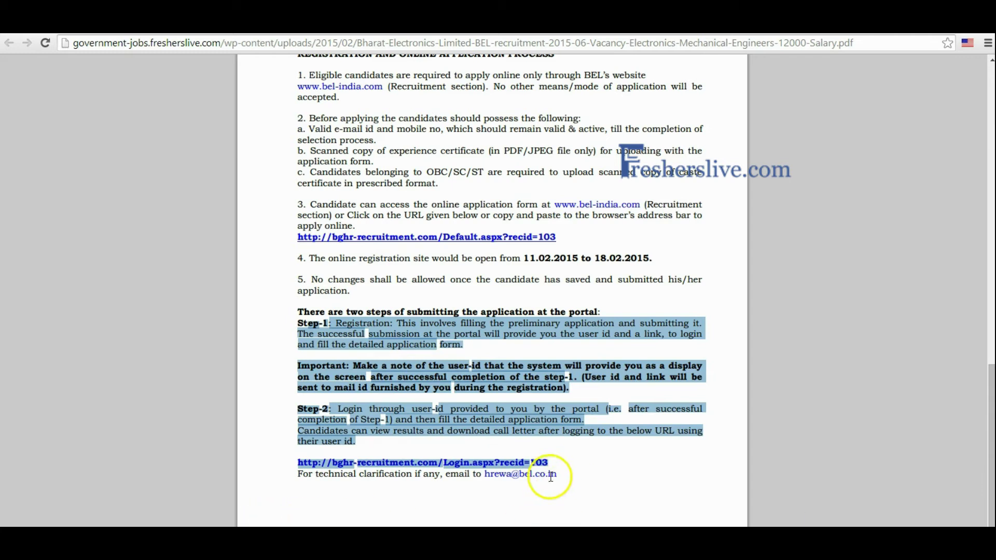
left_click_drag(334, 118, 576, 496)
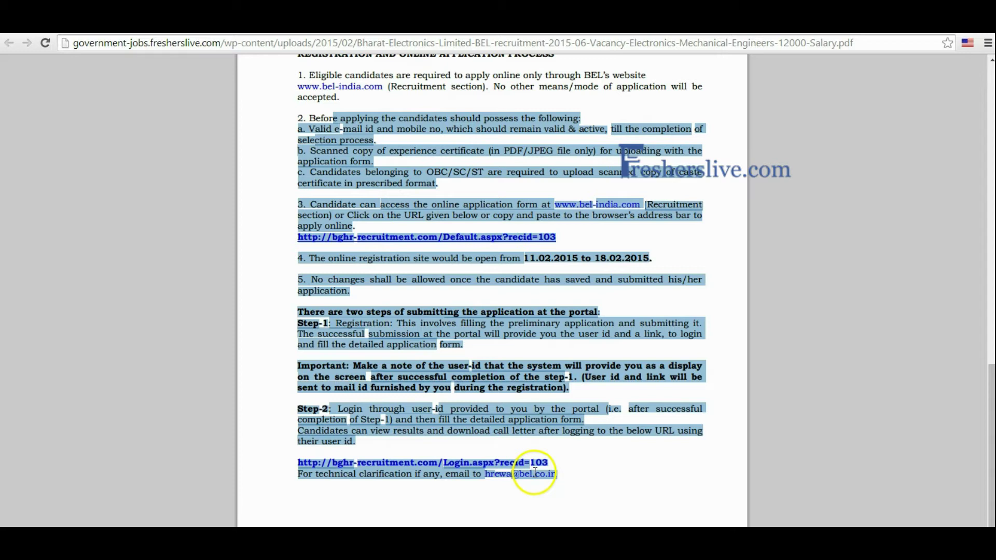
key("alt+Left")
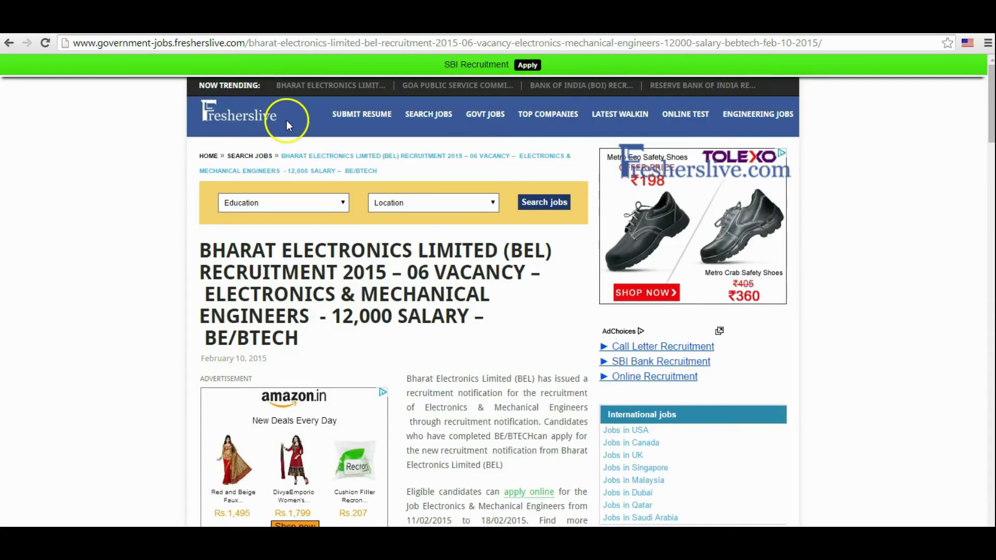
Follow the article's orange 'Click here to apply' button to the BEL online application form
scroll(344, 276, "down", 15)
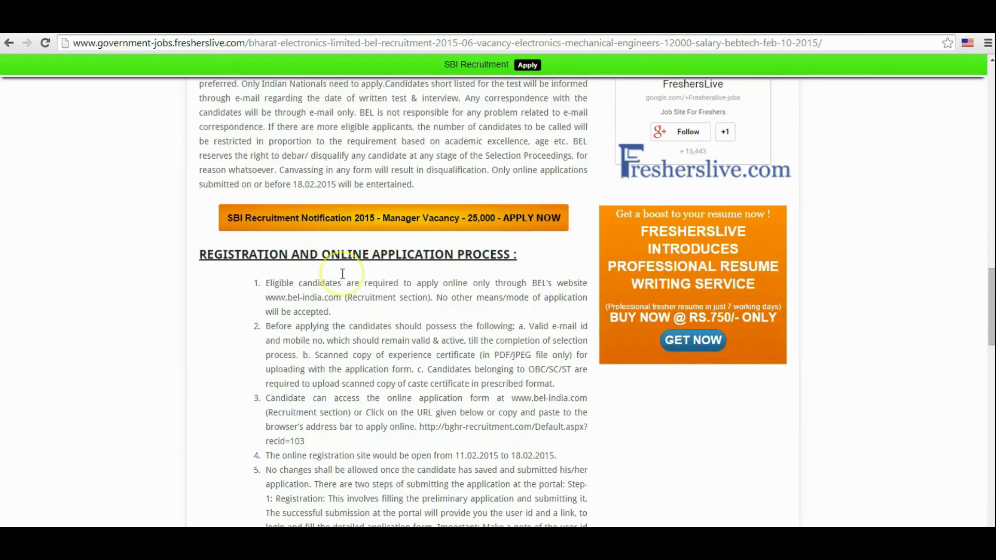
scroll(342, 274, "down", 15)
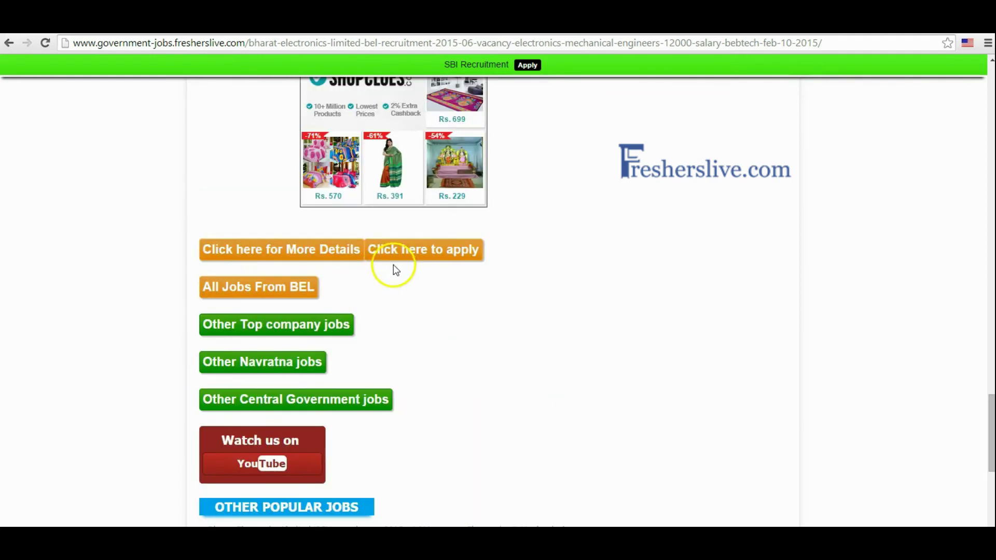
left_click(453, 251)
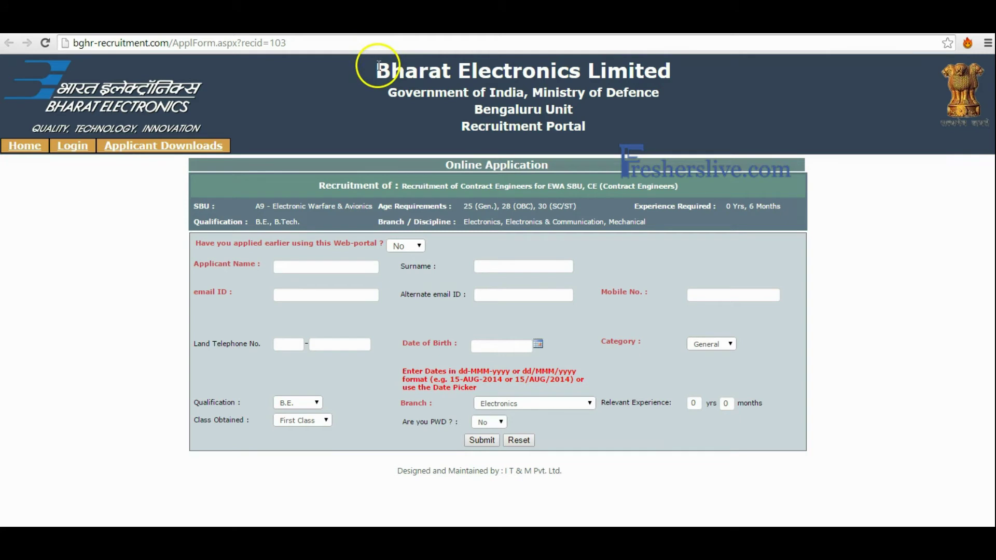
Highlight the Bharat Electronics Limited title on the portal's registration page
left_click_drag(377, 67, 717, 77)
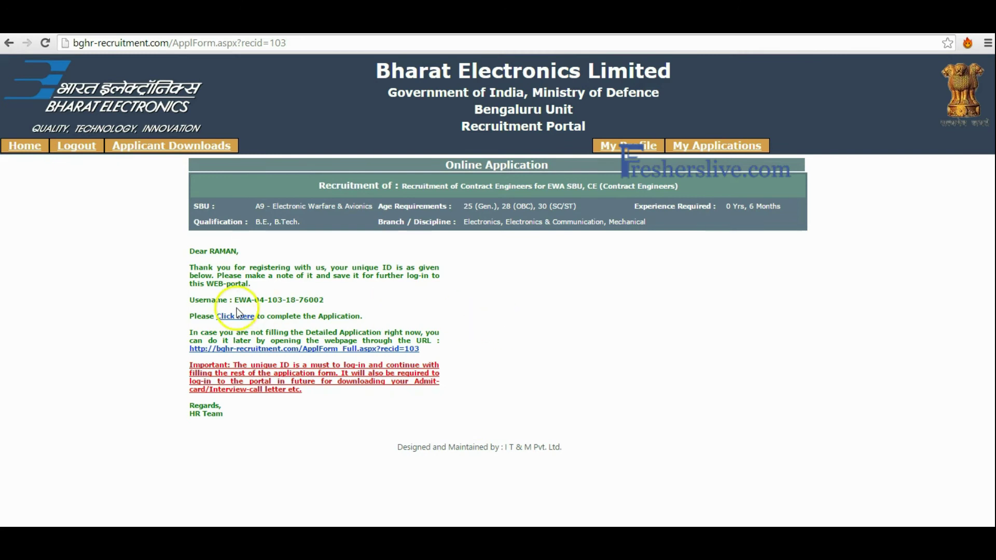
left_click_drag(233, 296, 325, 303)
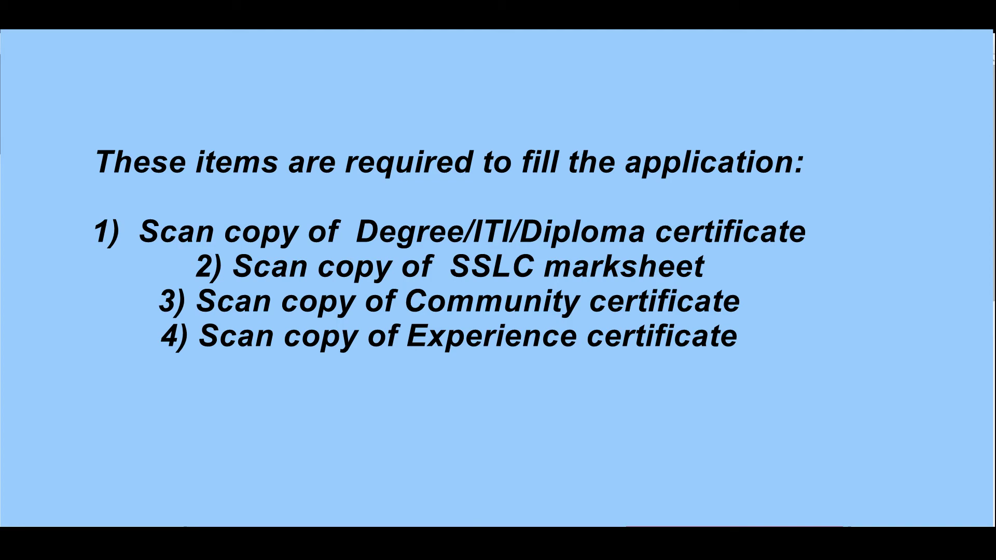
Scroll down the detailed application form to its qualification, personal and address details
scroll(619, 403, "down", 2)
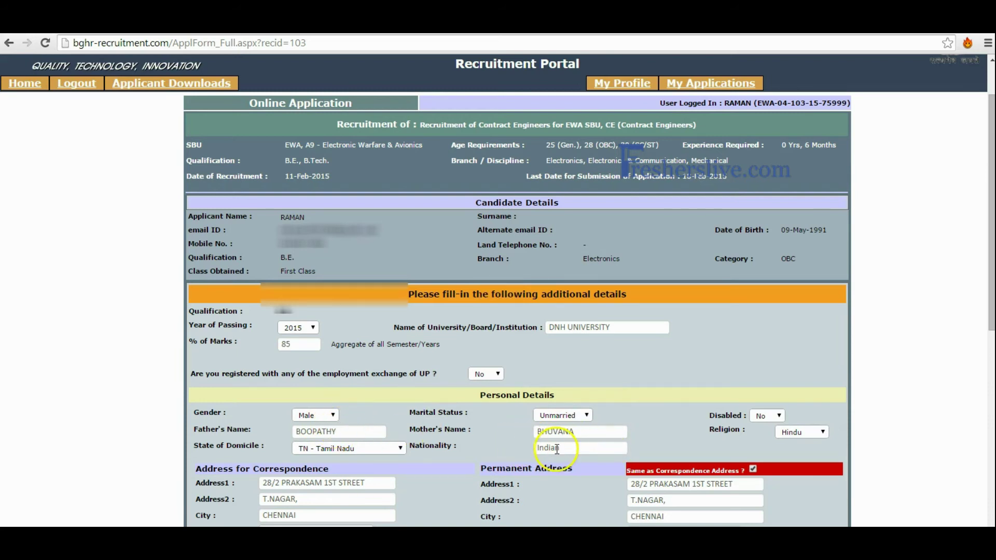
scroll(566, 446, "down", 4)
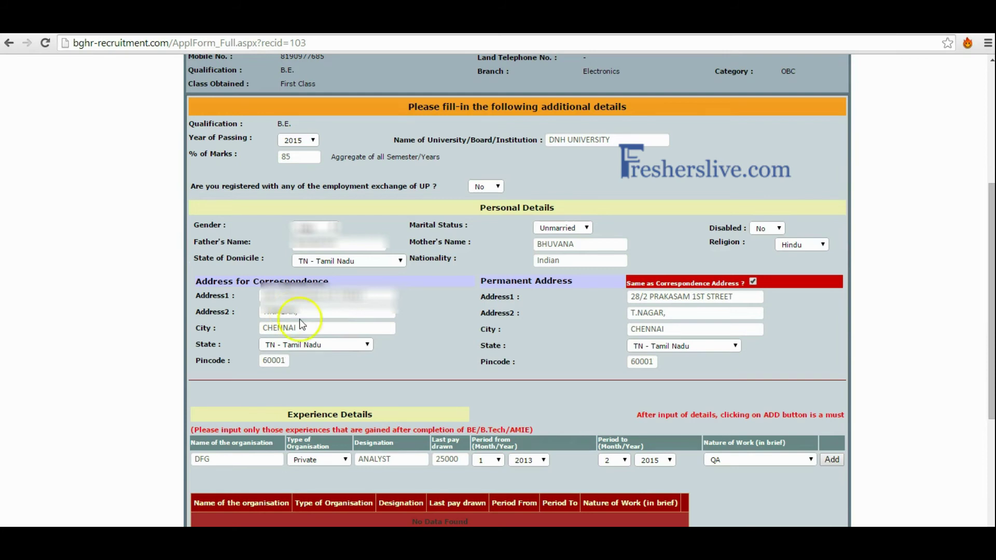
left_click(289, 359)
scroll(491, 369, "down", 3)
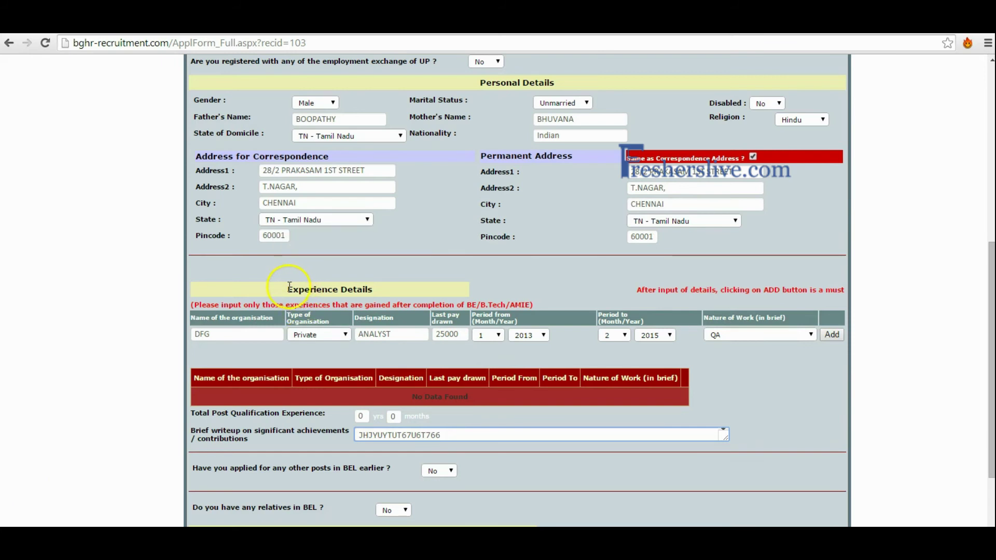
left_click_drag(289, 288, 385, 289)
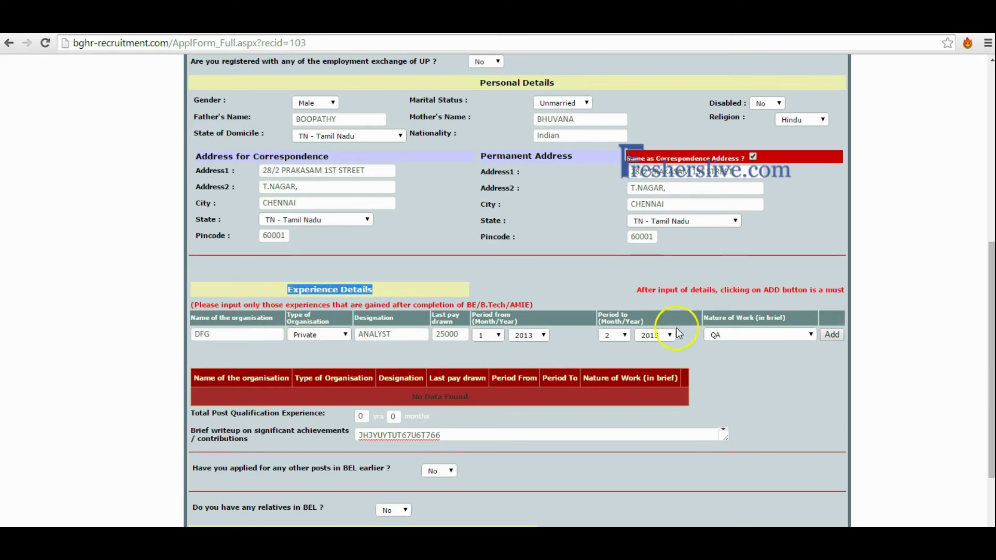
scroll(640, 378, "down", 1)
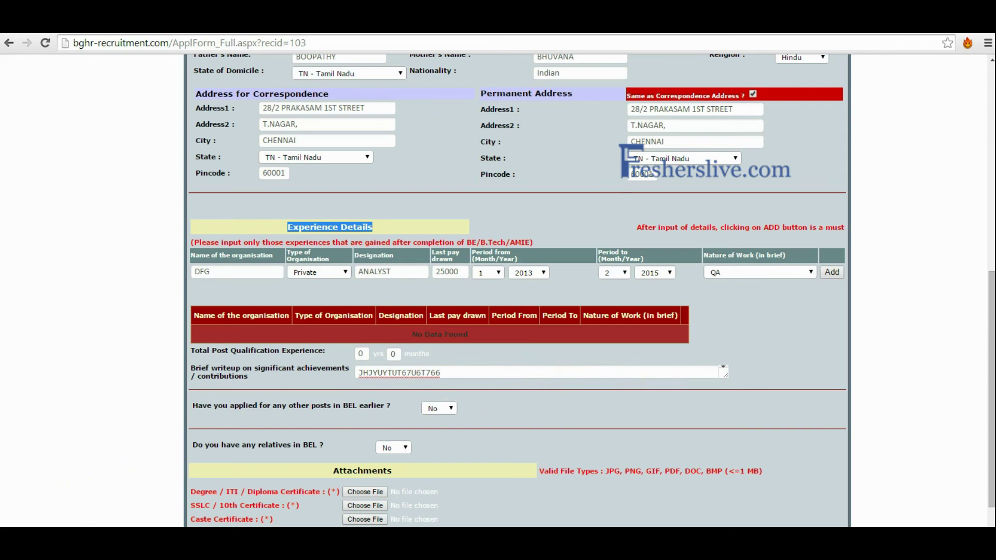
scroll(201, 327, "down", 2)
left_click_drag(209, 332, 372, 334)
left_click(442, 334)
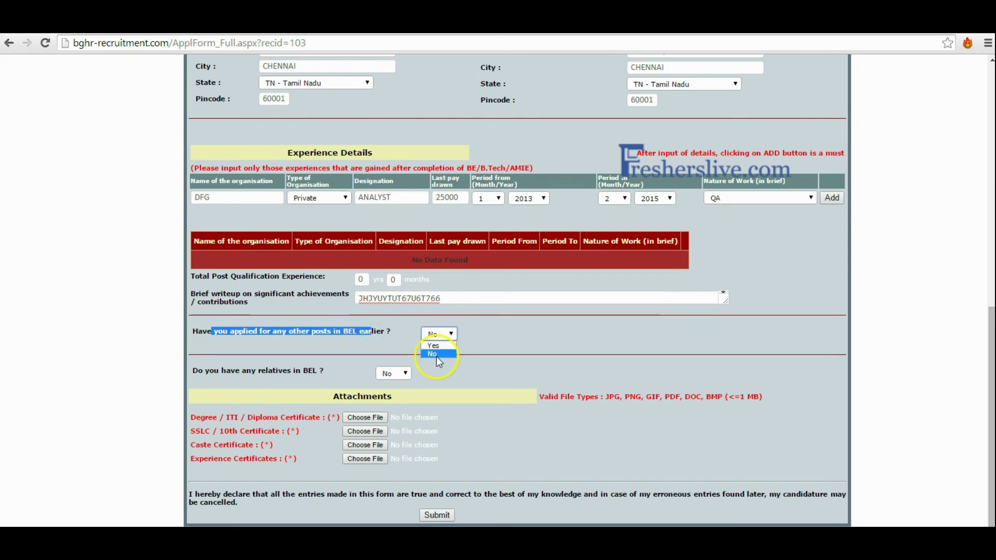
Answer No to the earlier BEL applications and relatives in BEL questions, then review the form
left_click(437, 356)
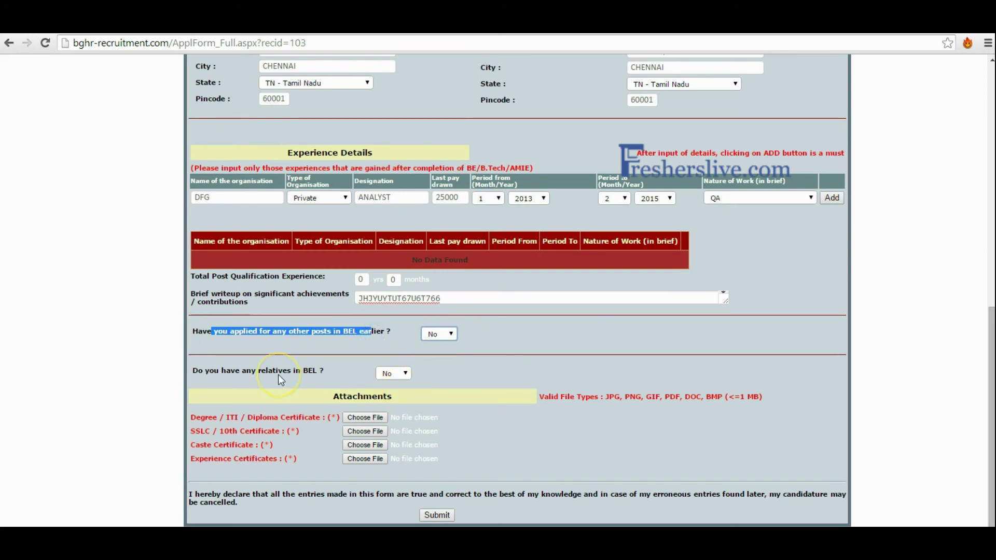
left_click(408, 379)
left_click(397, 392)
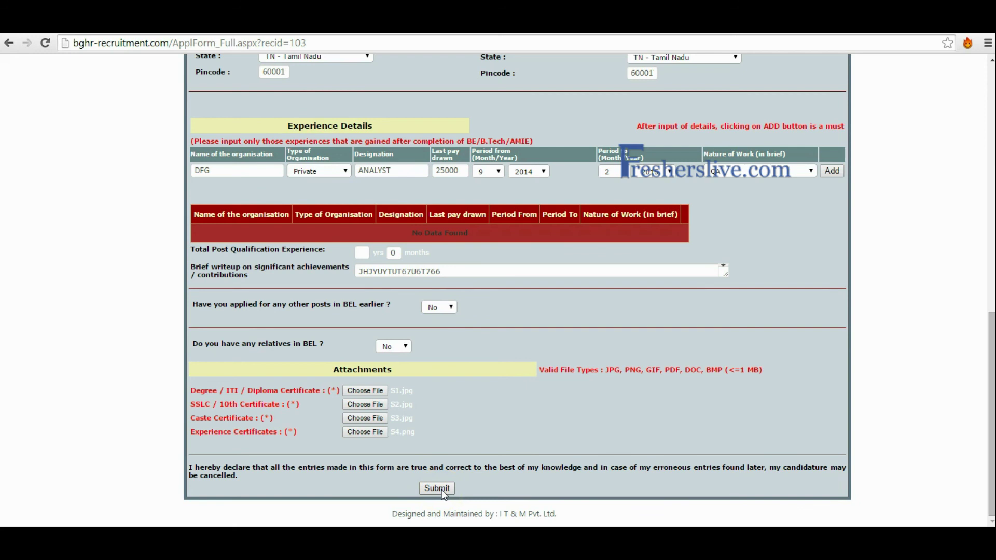
scroll(484, 343, "up", 8)
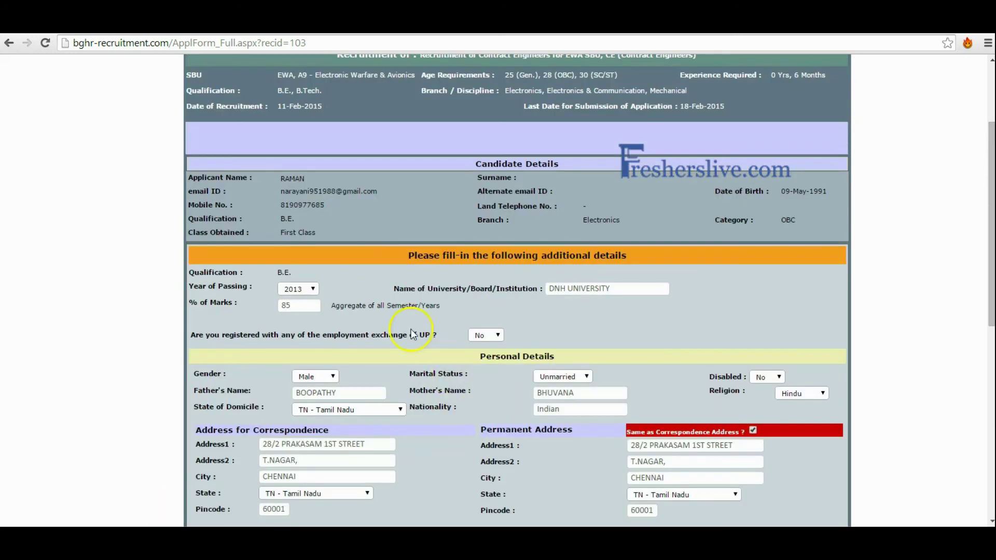
scroll(263, 87, "up", 3)
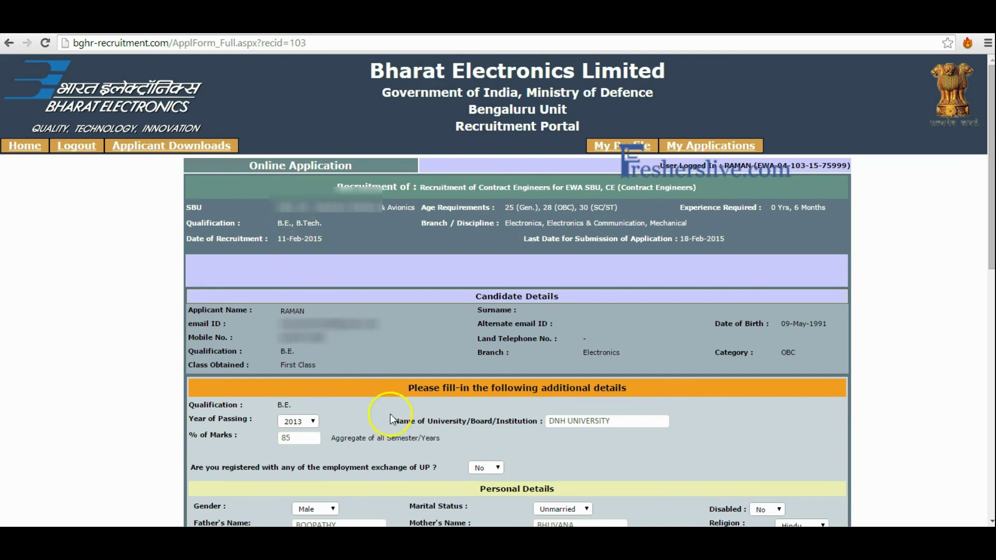
scroll(258, 141, "down", 2)
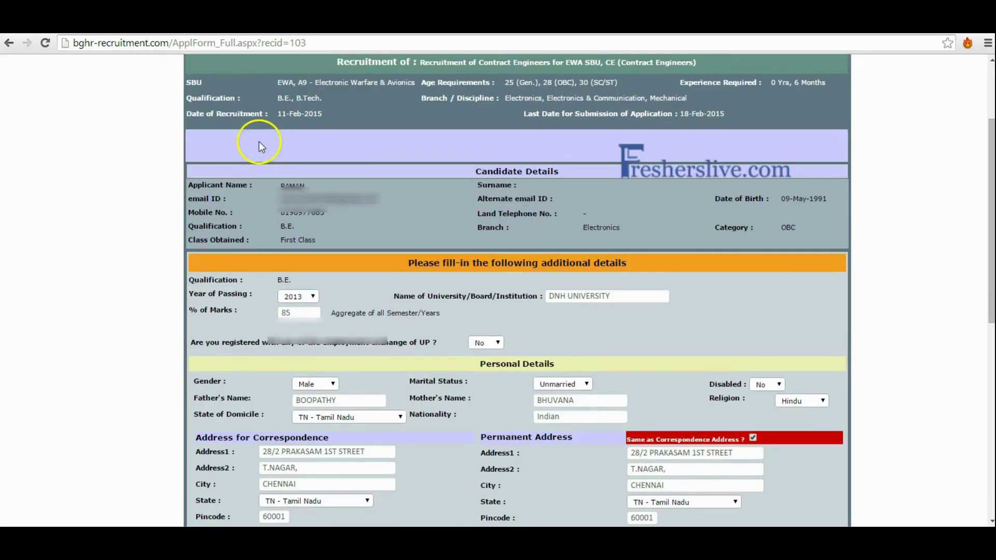
scroll(259, 142, "up", 2)
scroll(556, 345, "down", 2)
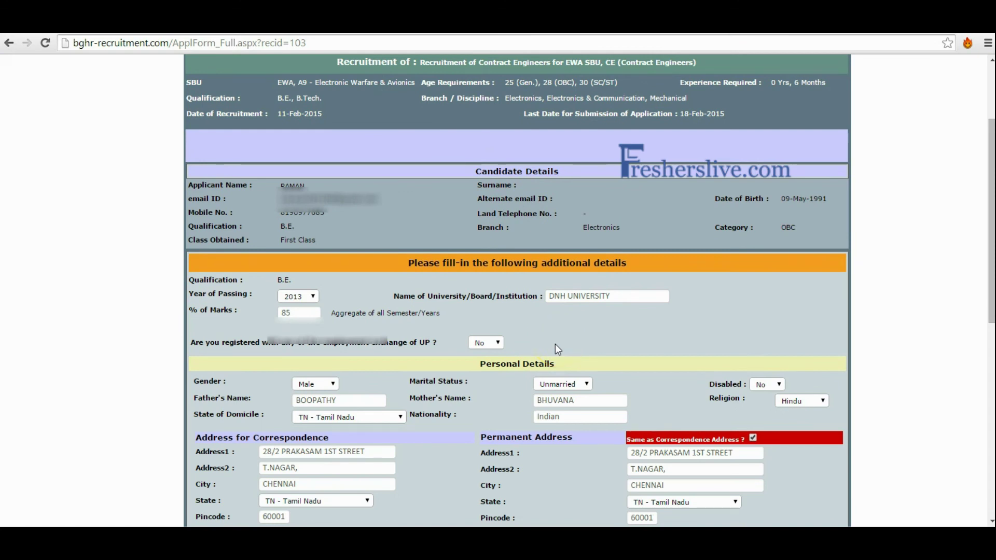